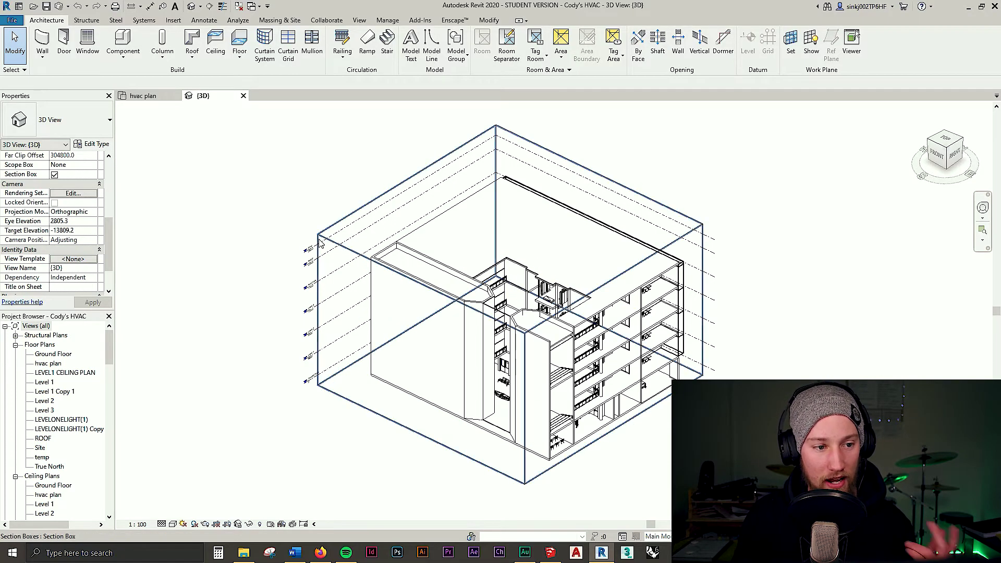
Turn off the Section Box for the 3D view so the whole building shows
{"action": "scroll", "coordinate": [49, 240], "scroll_direction": "down", "scroll_amount": 1}
{"action": "scroll", "coordinate": [58, 207], "scroll_direction": "up", "scroll_amount": 2}
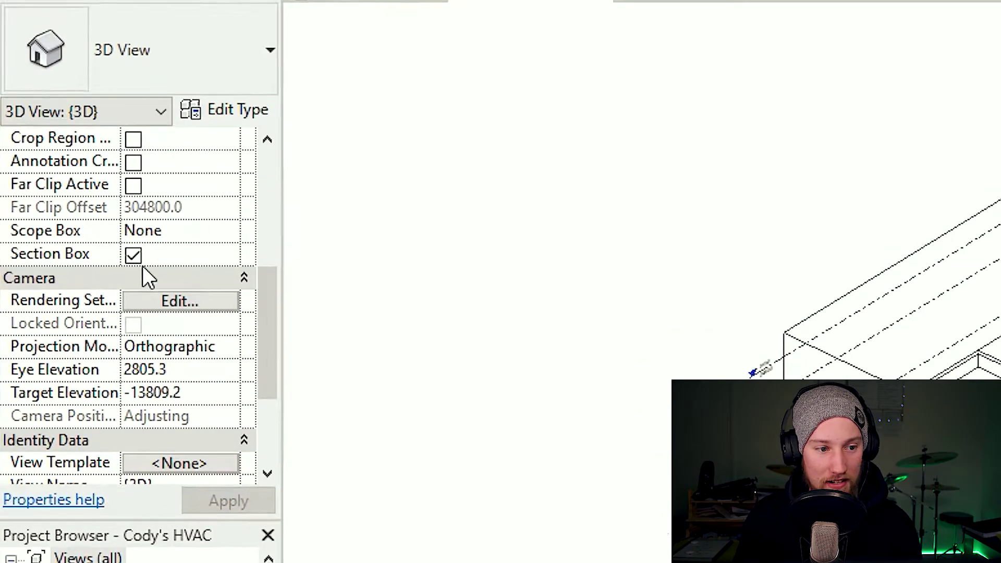
{"action": "left_click", "coordinate": [133, 255]}
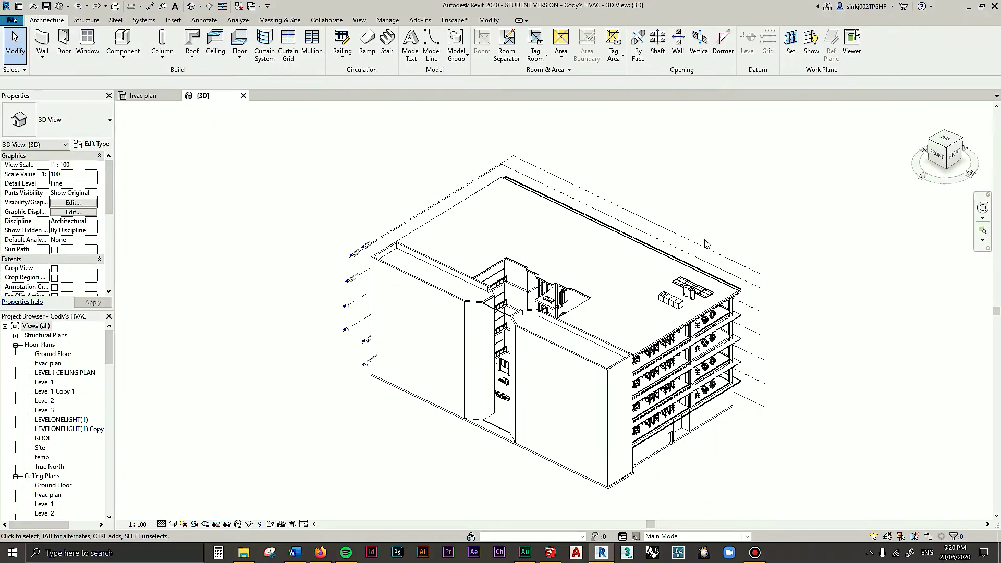
Hide the Floors category in this view, starting from the roof slab
{"action": "left_click", "coordinate": [712, 251]}
{"action": "right_click", "coordinate": [717, 255]}
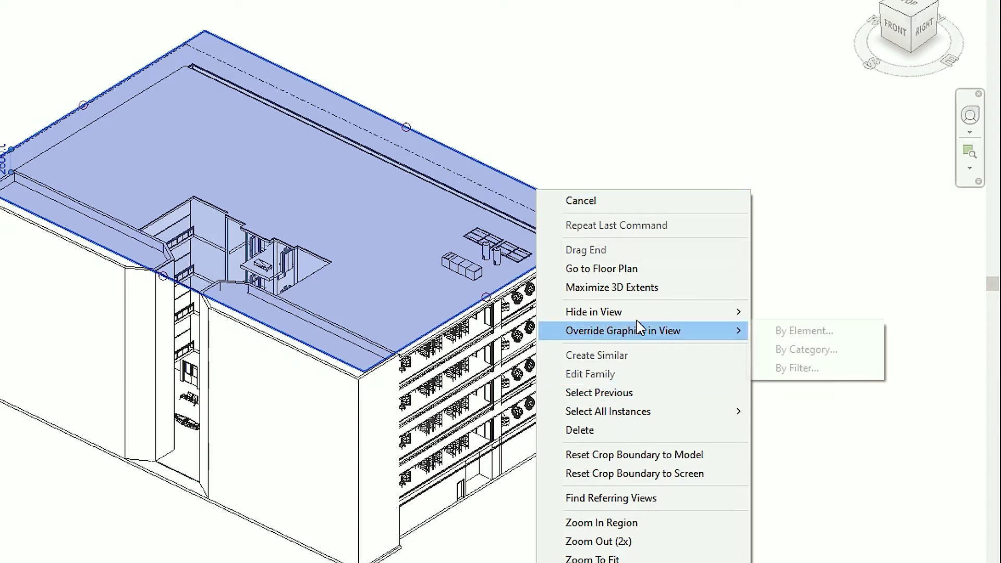
{"action": "mouse_move", "coordinate": [697, 313]}
{"action": "left_click", "coordinate": [783, 333]}
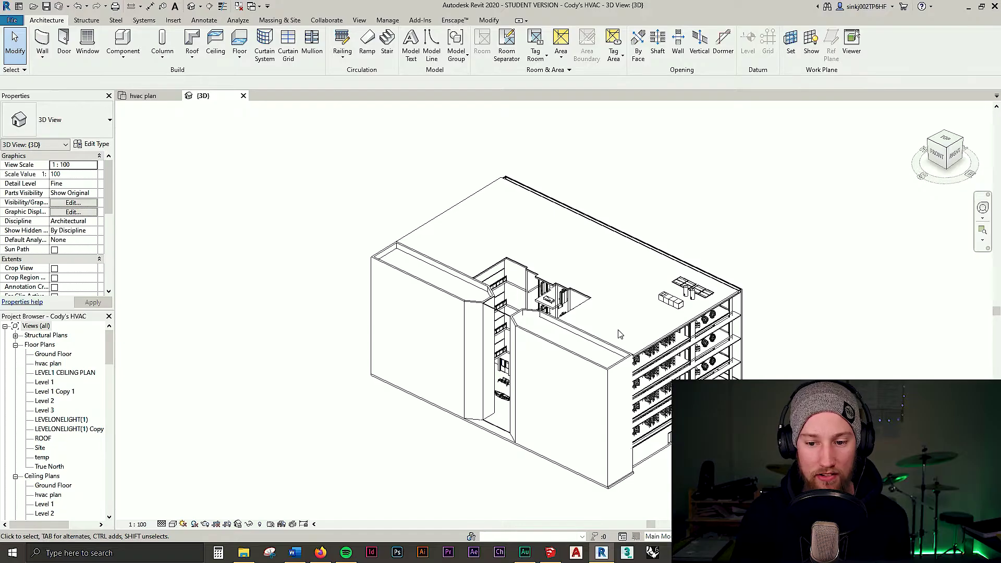
Orbit the building to another corner, window-select its elements, then clear the selection
{"action": "middle_click_drag", "start_coordinate": [532, 305], "coordinate": [778, 315], "text": "shift"}
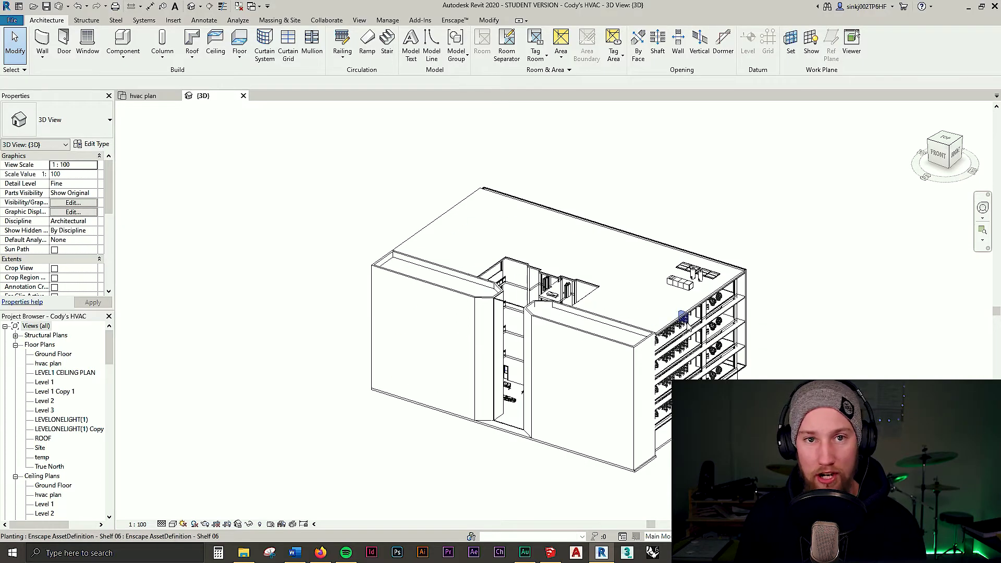
{"action": "left_click_drag", "start_coordinate": [315, 143], "coordinate": [685, 469]}
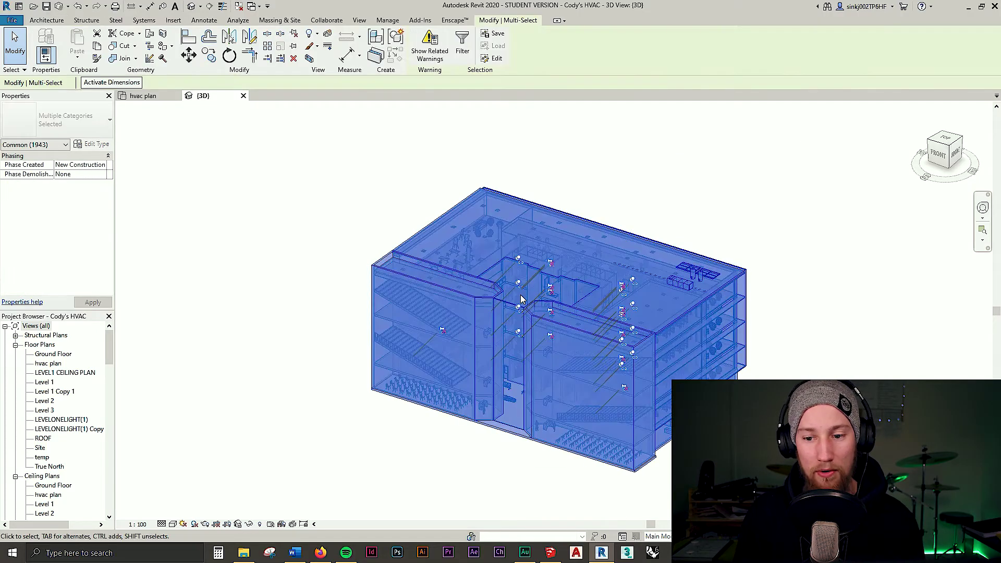
{"action": "left_click", "coordinate": [805, 259]}
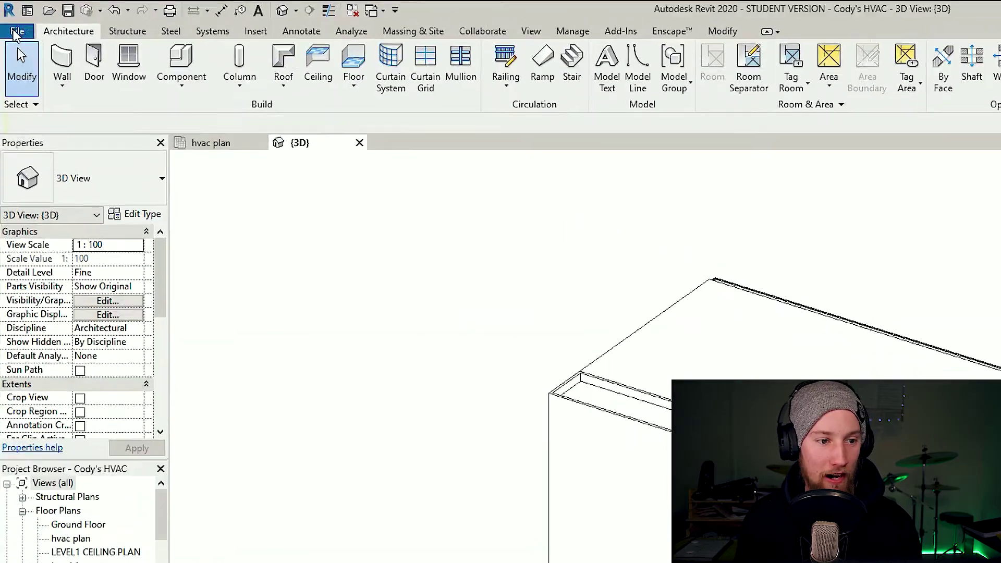
{"action": "left_click", "coordinate": [10, 21]}
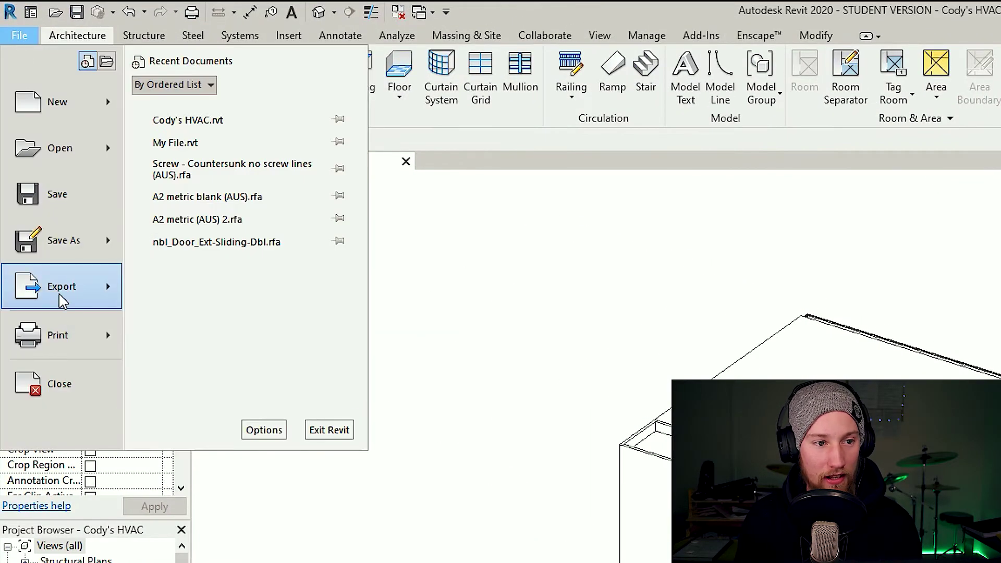
Open the Keyboard Shortcuts customization from Options > User Interface
{"action": "mouse_move", "coordinate": [62, 301]}
{"action": "mouse_move", "coordinate": [294, 109]}
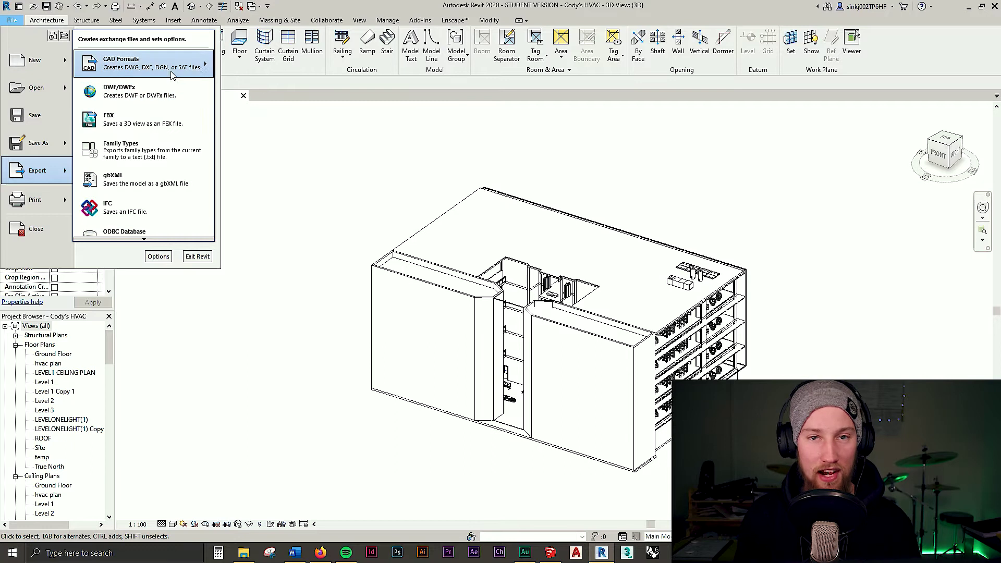
{"action": "key", "text": "Escape"}
{"action": "key", "text": "Escape"}
{"action": "left_click", "coordinate": [13, 21]}
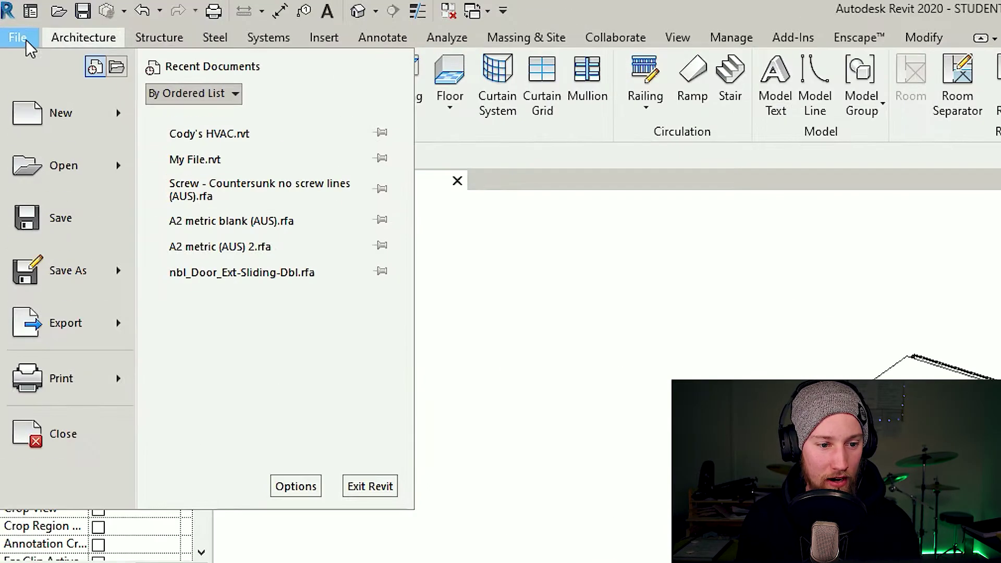
{"action": "left_click", "coordinate": [294, 487]}
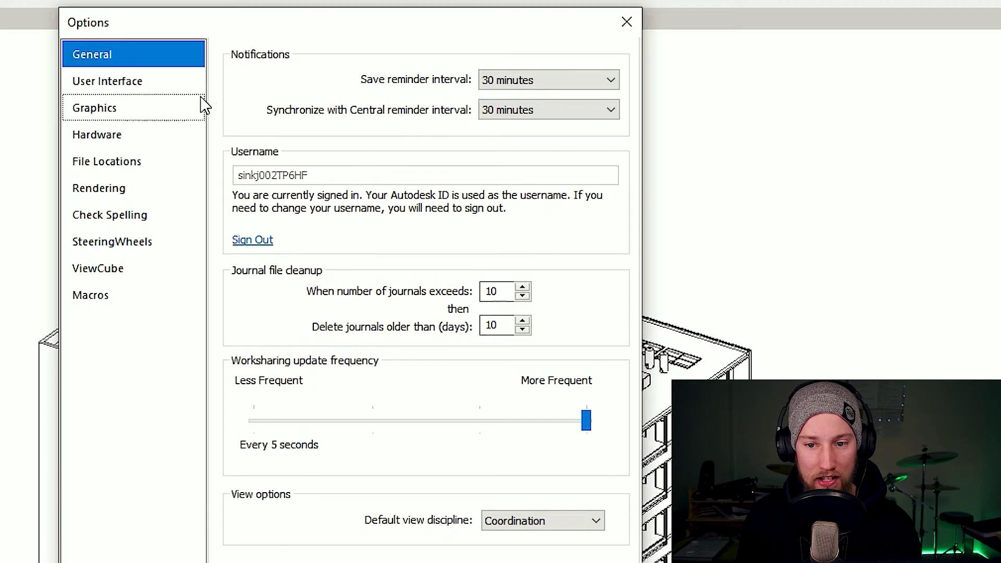
{"action": "left_click", "coordinate": [446, 170]}
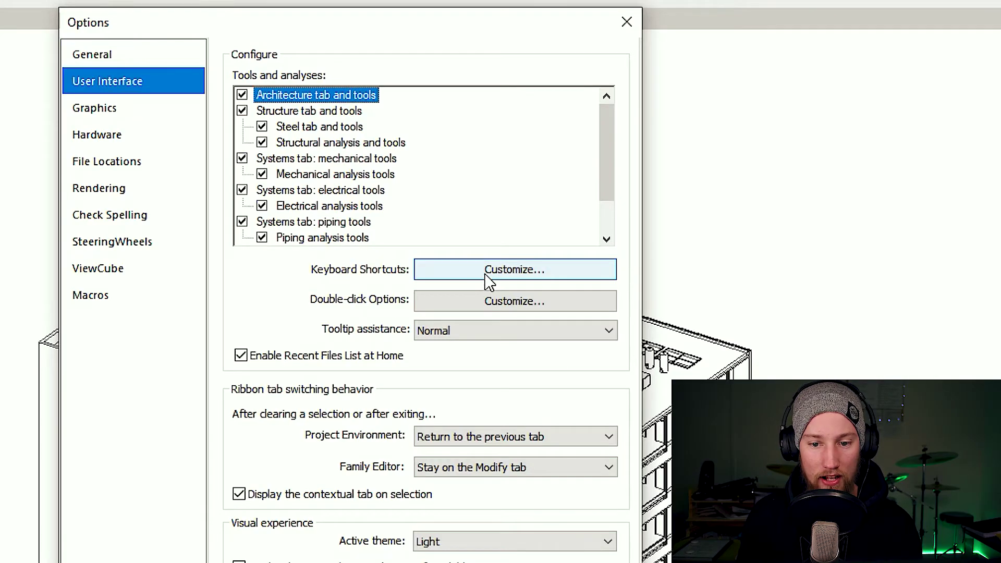
{"action": "left_click", "coordinate": [489, 281]}
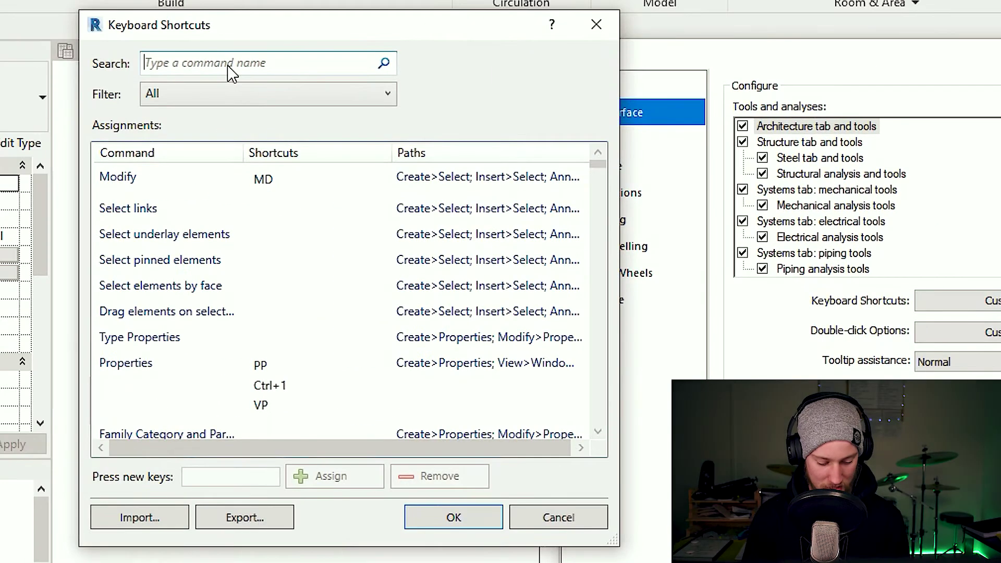
Assign Ctrl+E to the DWG export command, confirm both dialogs, and test the shortcut
{"action": "type", "text": "dwg"}
{"action": "left_click", "coordinate": [113, 176]}
{"action": "left_click", "coordinate": [230, 477]}
{"action": "key", "text": "ctrl+e"}
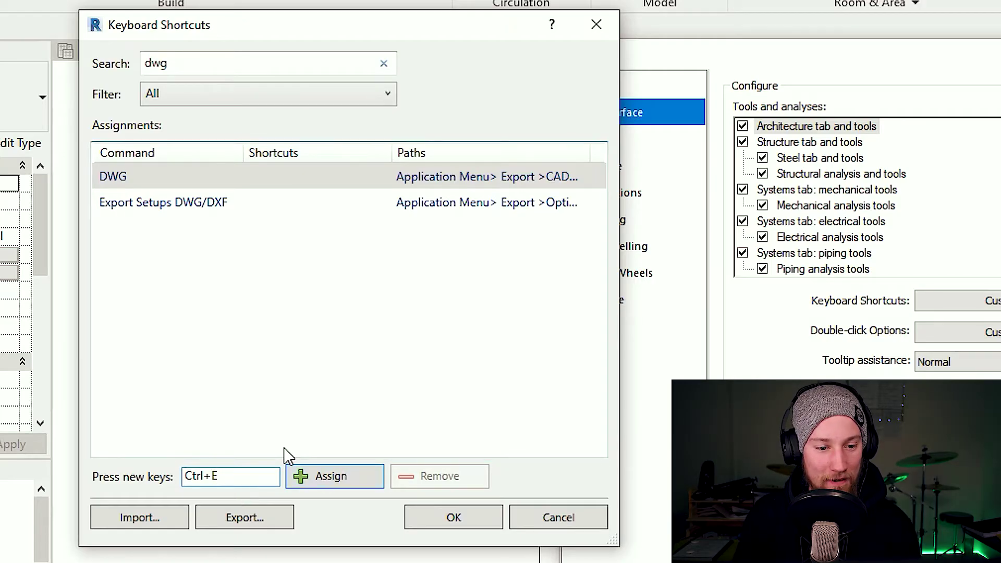
{"action": "left_click", "coordinate": [322, 481]}
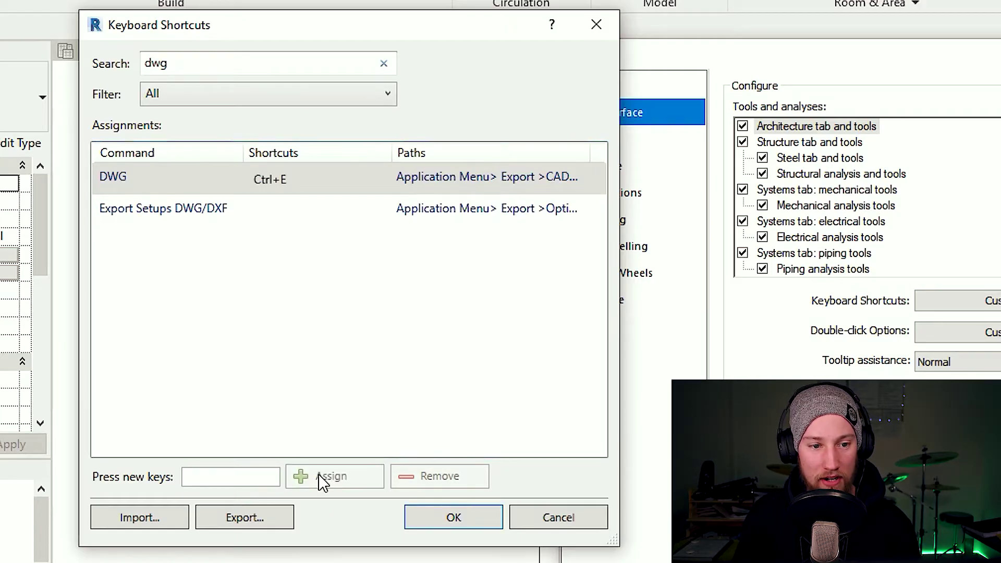
{"action": "left_click", "coordinate": [452, 520]}
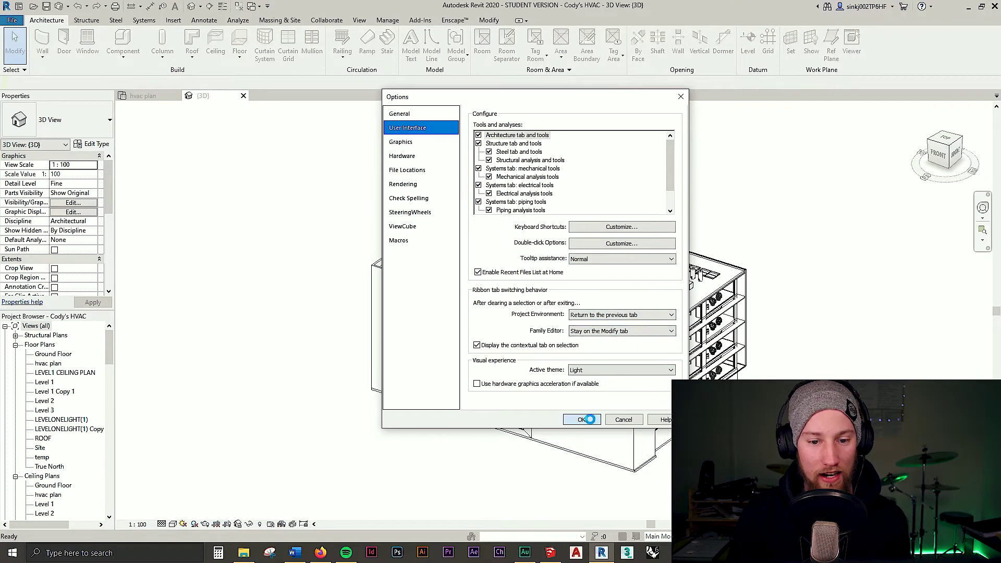
{"action": "left_click", "coordinate": [589, 419]}
{"action": "key", "text": "ctrl+e"}
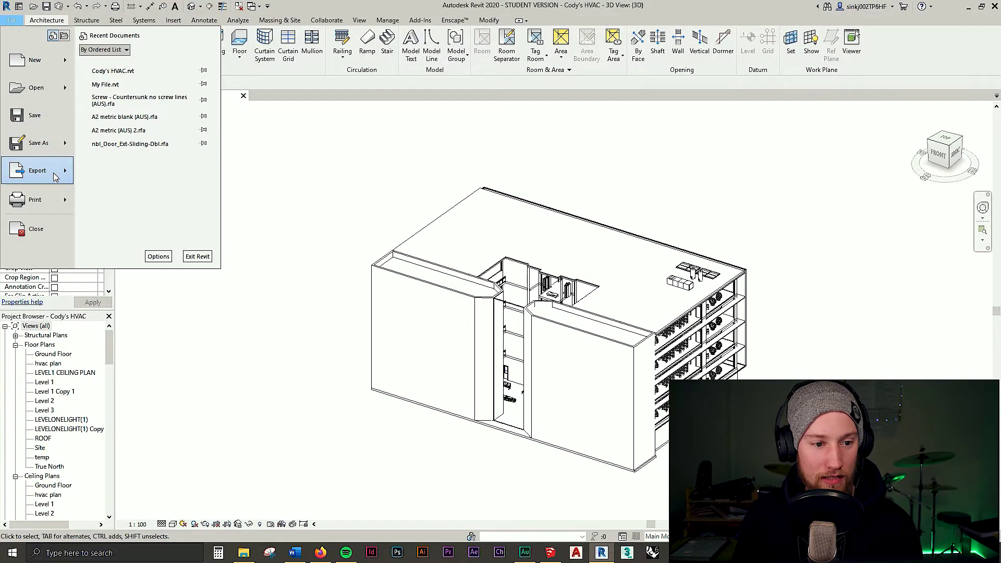
Verify the DWG/DXF export setup's Solids tab exports ACIS solids, and accept it
{"action": "mouse_move", "coordinate": [55, 176]}
{"action": "scroll", "coordinate": [141, 224], "scroll_direction": "down", "scroll_amount": 4}
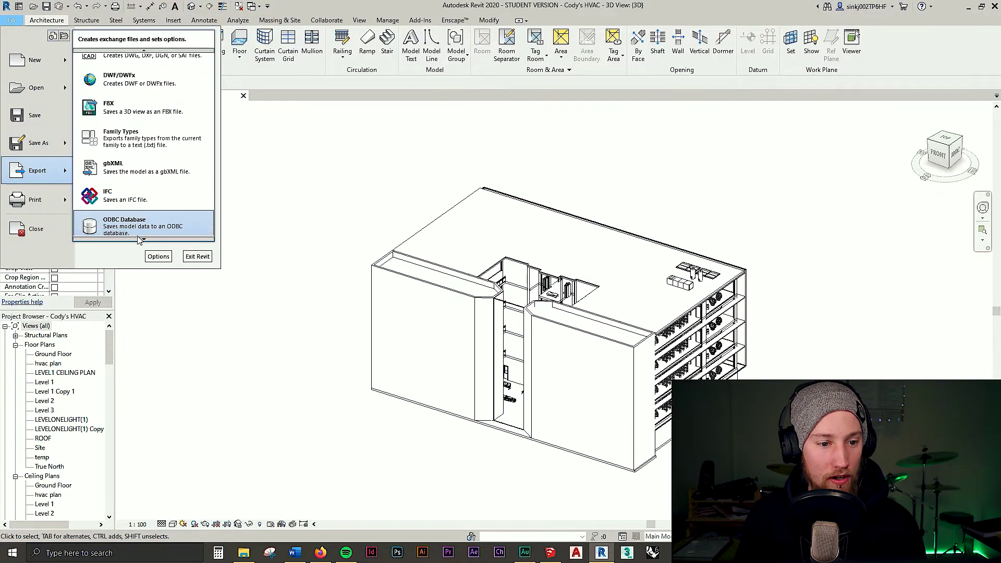
{"action": "mouse_move", "coordinate": [148, 232]}
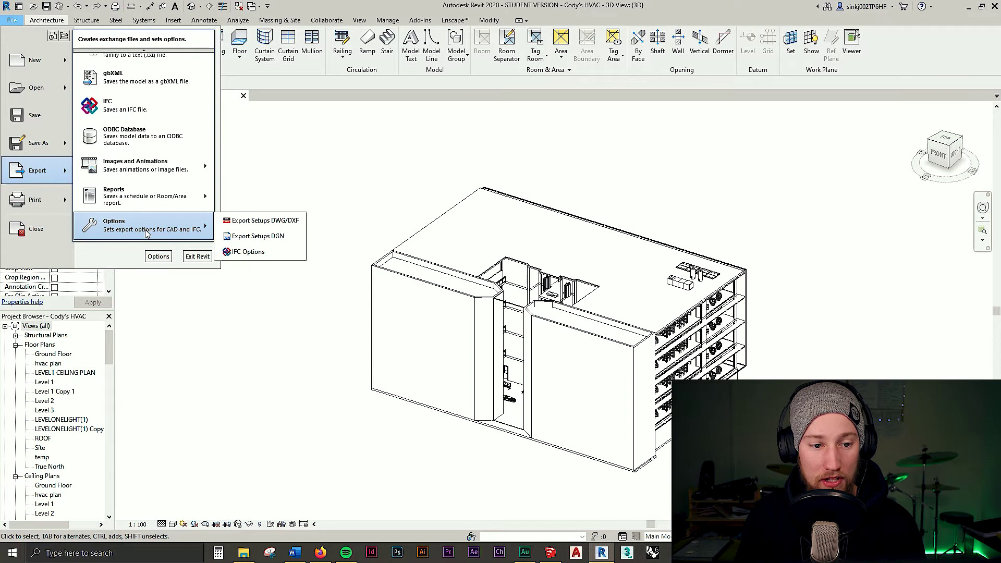
{"action": "left_click", "coordinate": [263, 221]}
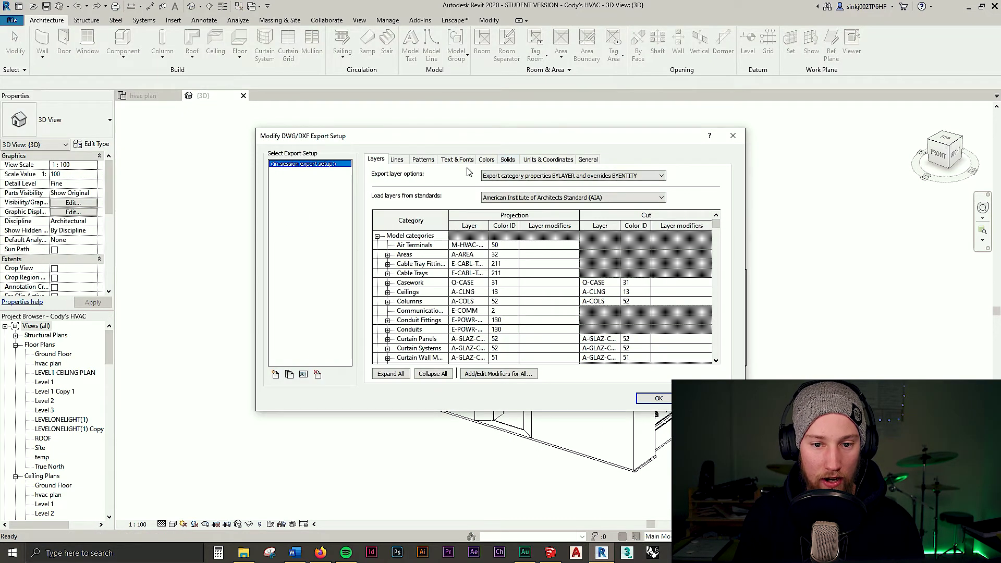
{"action": "left_click", "coordinate": [509, 161]}
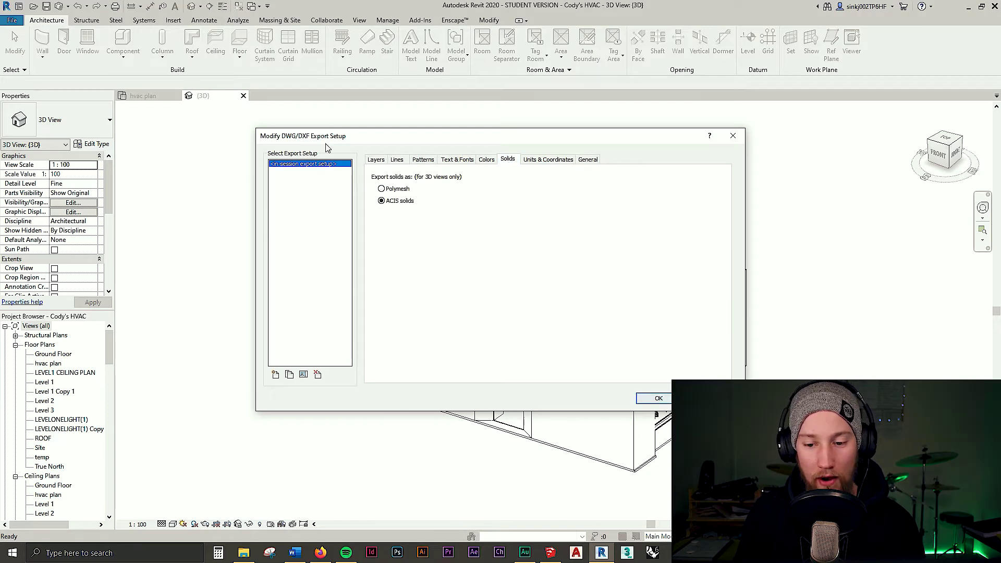
{"action": "left_click", "coordinate": [658, 400]}
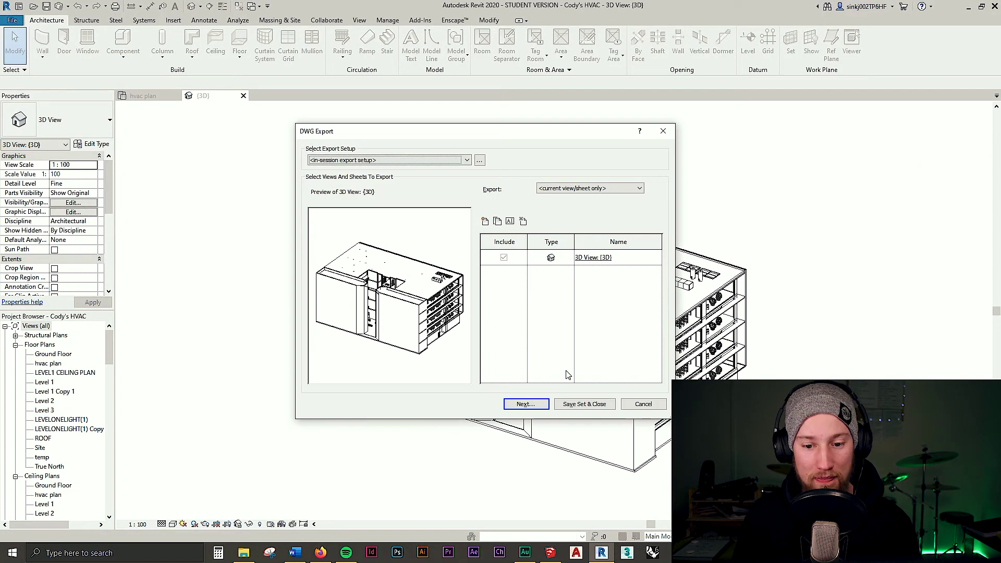
Save the 3D view to the Desktop as an AutoCAD 2007 DWG named 'file 3'
{"action": "left_click", "coordinate": [523, 404]}
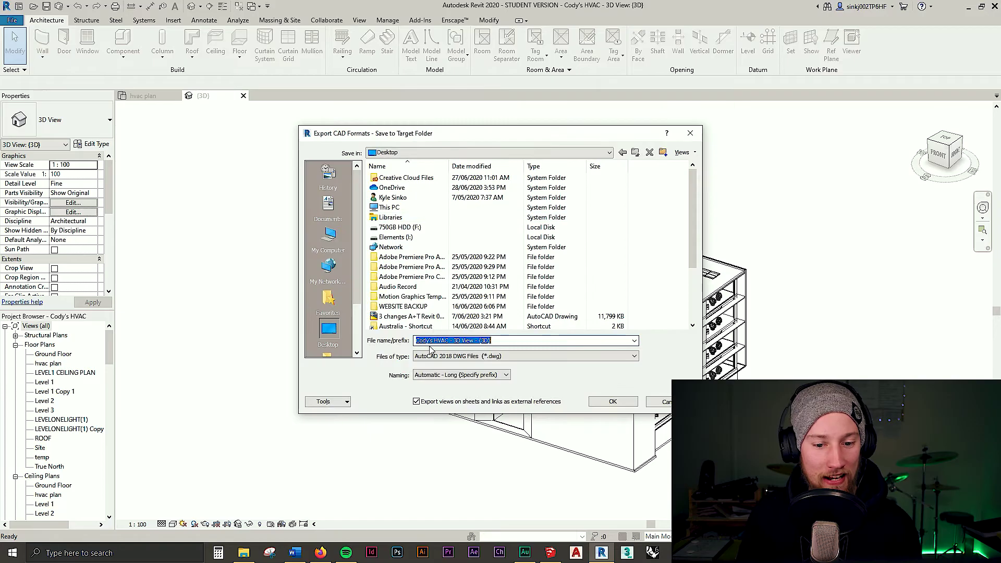
{"action": "left_click", "coordinate": [473, 359]}
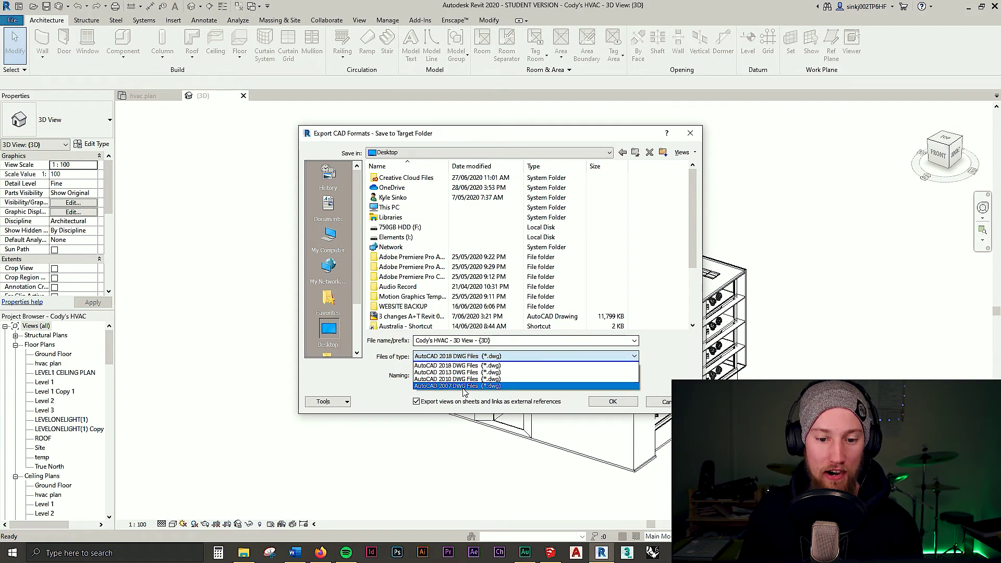
{"action": "left_click", "coordinate": [463, 387]}
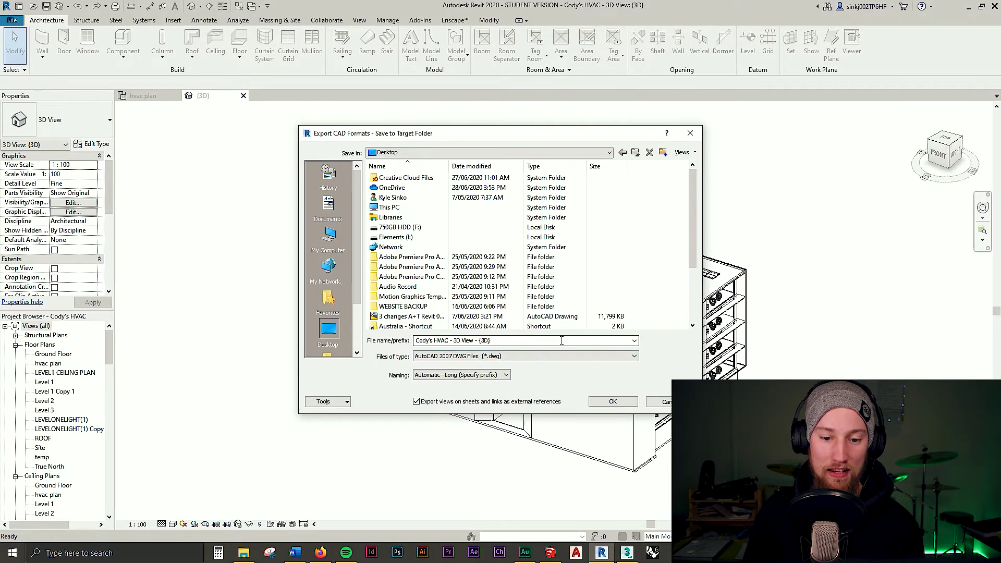
{"action": "type", "text": "fil"}
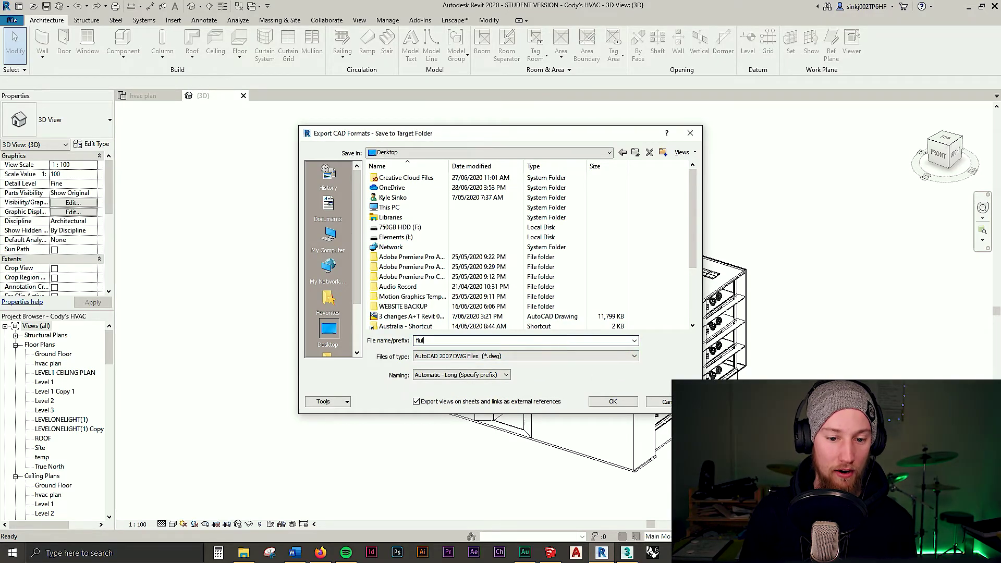
{"action": "type", "text": "e 2"}
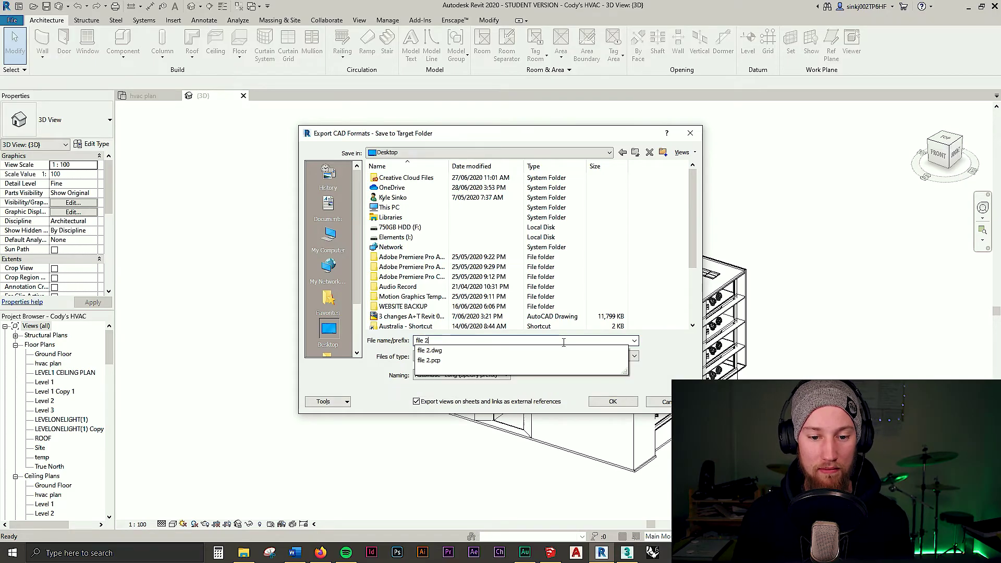
{"action": "key", "text": "BackSpace"}
{"action": "type", "text": "3"}
{"action": "left_click", "coordinate": [608, 403]}
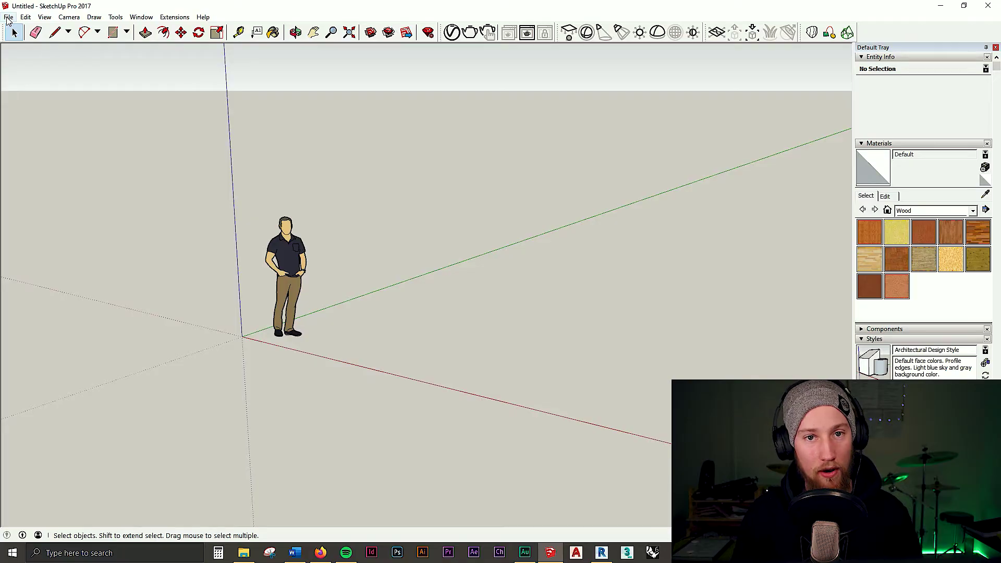
Import 'file 3' using the AutoCAD Files (*.dwg, *.dxf) file type filter
{"action": "left_click", "coordinate": [9, 18]}
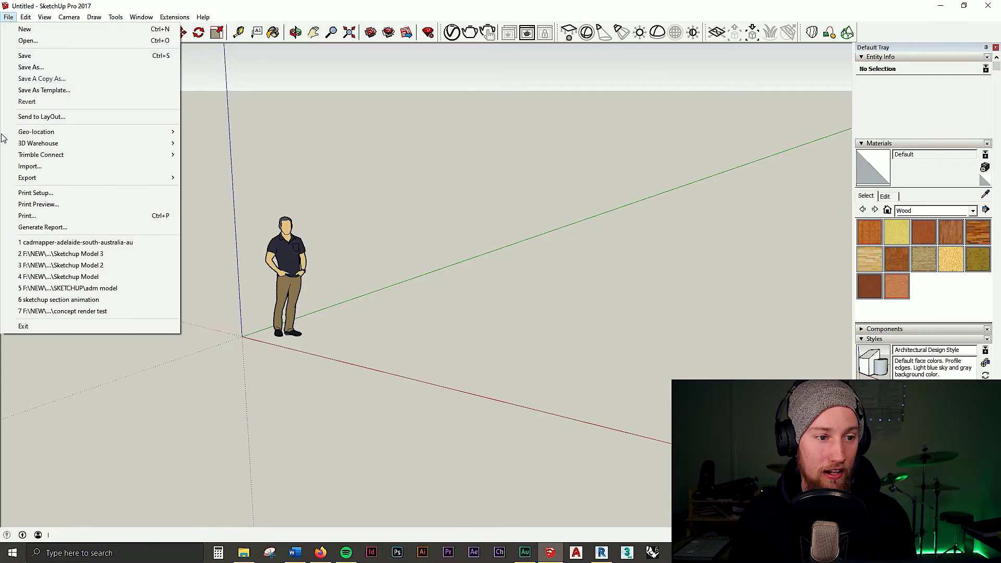
{"action": "left_click", "coordinate": [29, 168]}
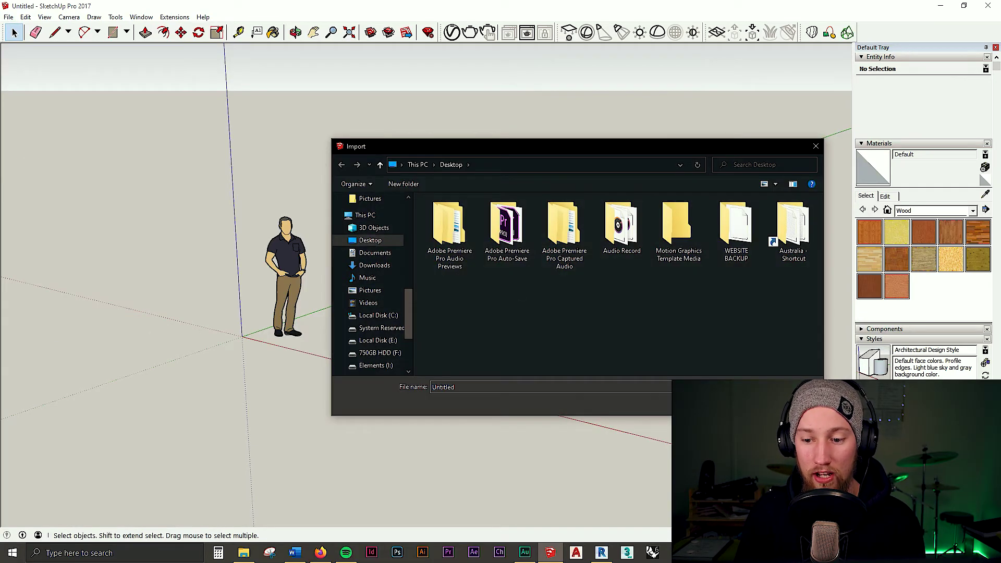
{"action": "left_click", "coordinate": [764, 389]}
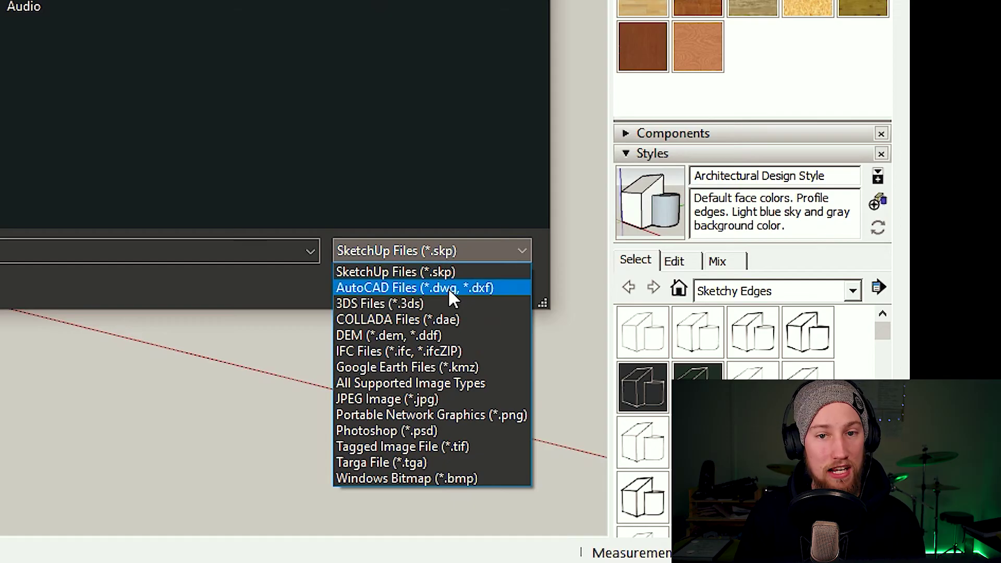
{"action": "left_click", "coordinate": [449, 288]}
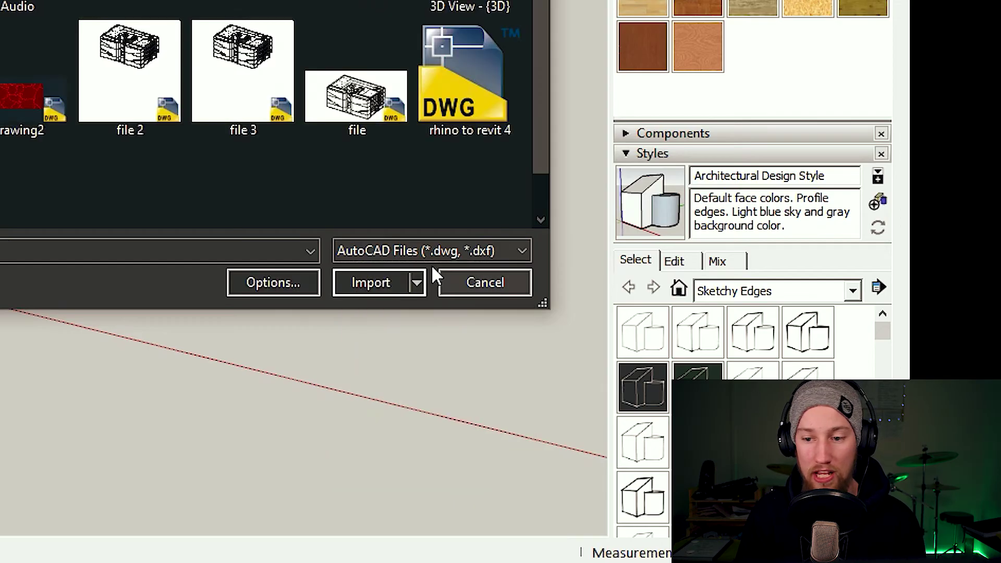
{"action": "double_click", "coordinate": [673, 319]}
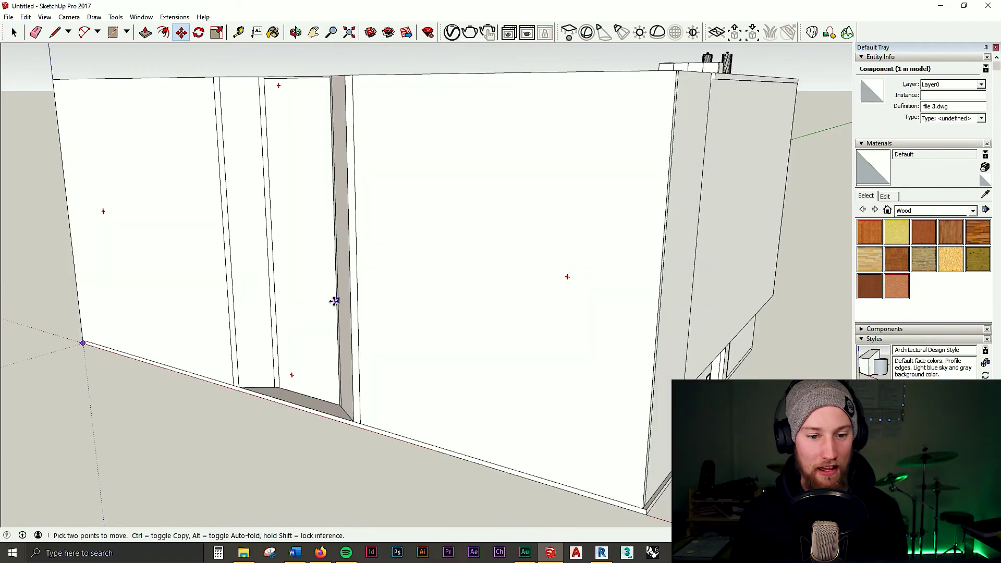
Move the imported building component away from the origin, then orbit to see its other side
{"action": "scroll", "coordinate": [333, 299], "scroll_direction": "down", "scroll_amount": 5}
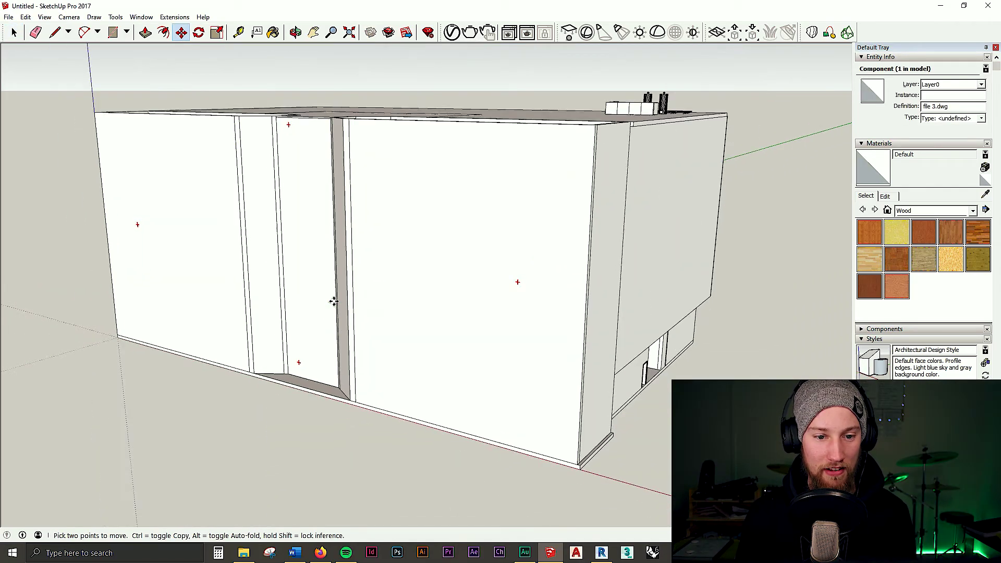
{"action": "left_click", "coordinate": [314, 308]}
{"action": "left_click", "coordinate": [435, 301]}
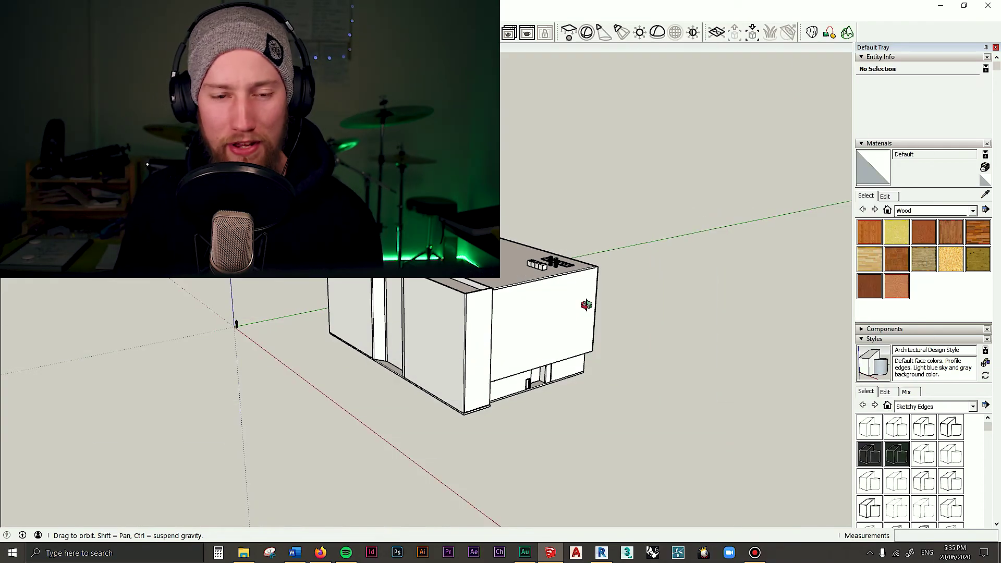
{"action": "key", "text": "space"}
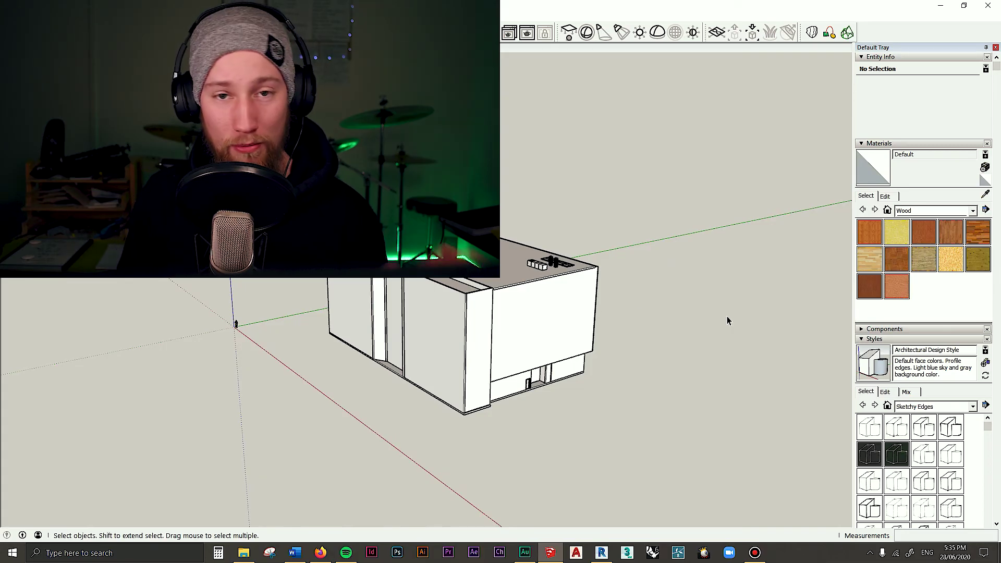
{"action": "middle_click_drag", "start_coordinate": [724, 314], "coordinate": [376, 345]}
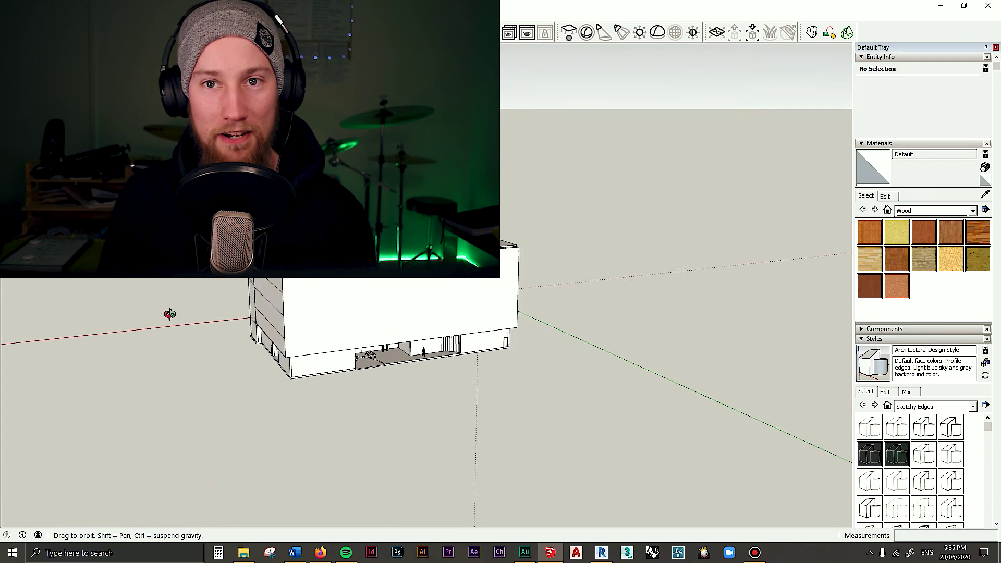